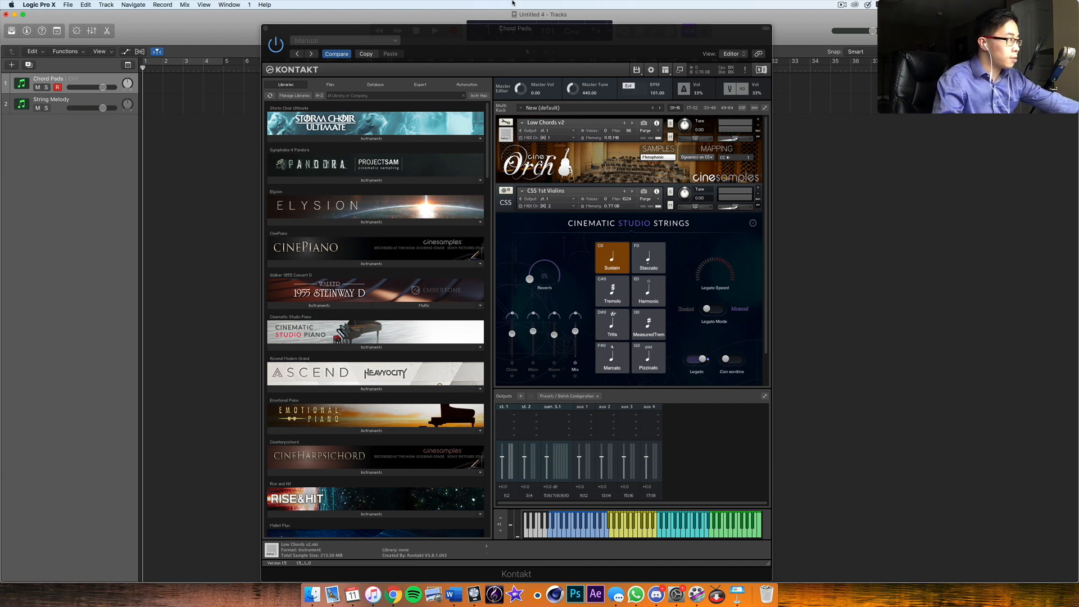
# Record an eight-bar chord performance on the Chord Pads track and return the playhead to the start
pyautogui.moveTo(560, 48); pyautogui.dragTo(598, 57)
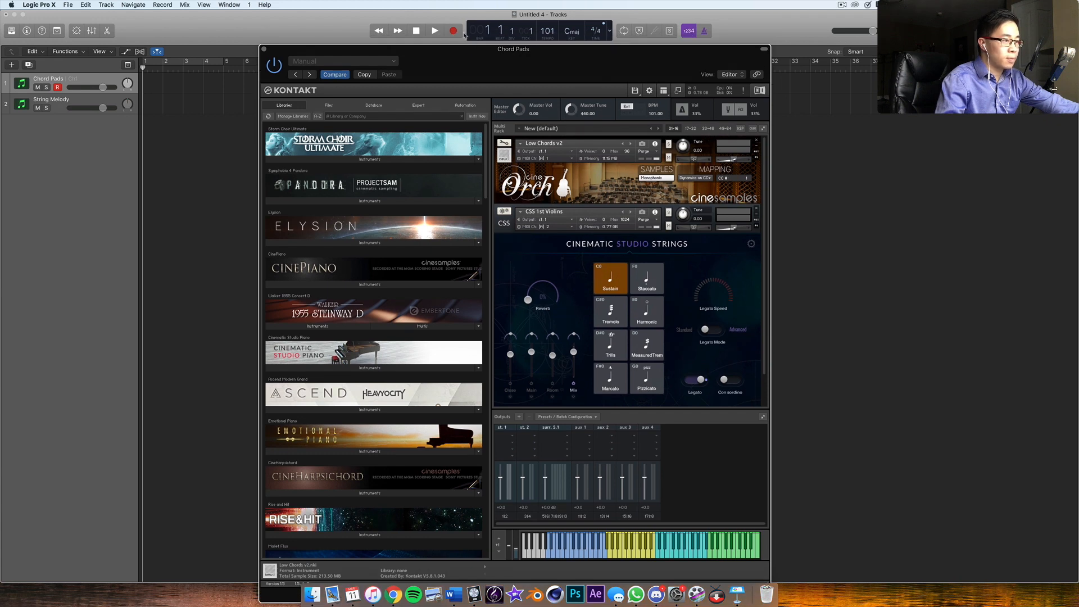
pyautogui.click(455, 31)
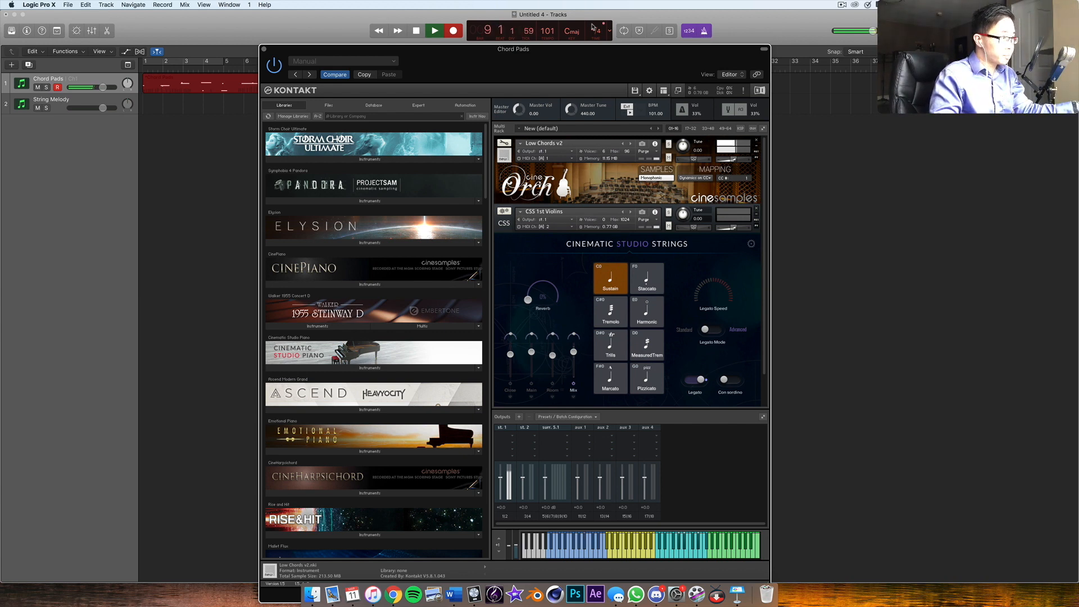
pyautogui.press('space')
pyautogui.moveTo(539, 69); pyautogui.dragTo(571, 145)
pyautogui.press('Return')
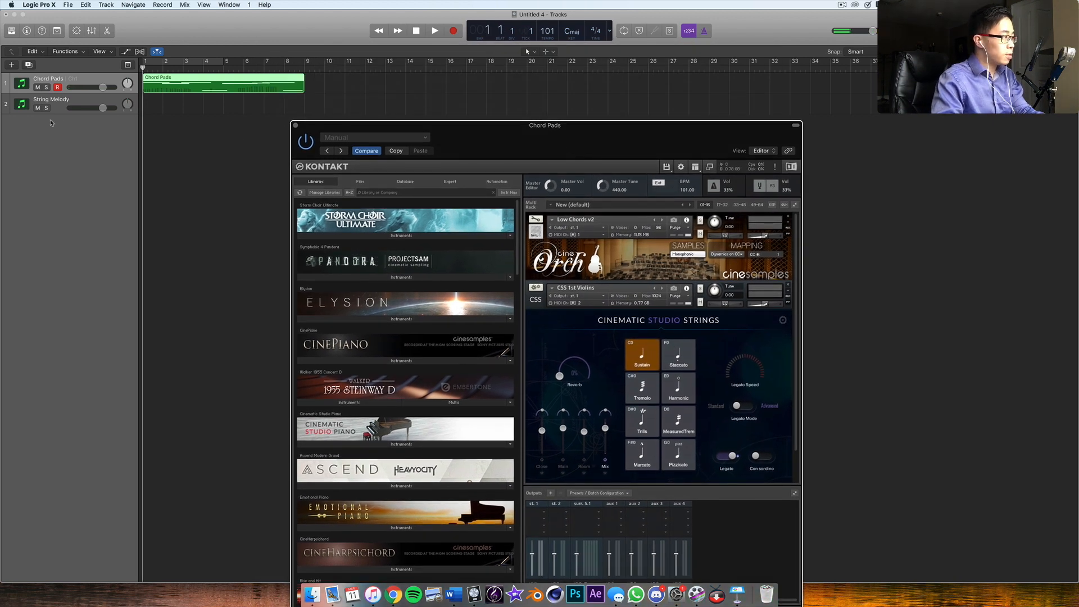
# Record a melody of about nine bars on the String Melody track over the recorded chords
pyautogui.click(68, 105)
pyautogui.moveTo(571, 151); pyautogui.dragTo(523, 161)
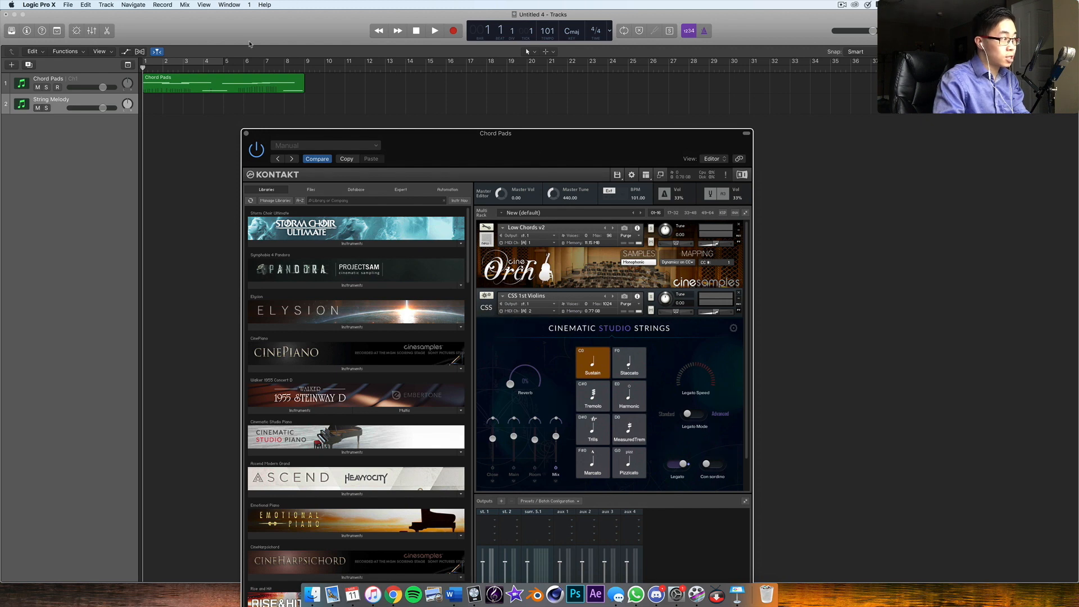
pyautogui.click(219, 86)
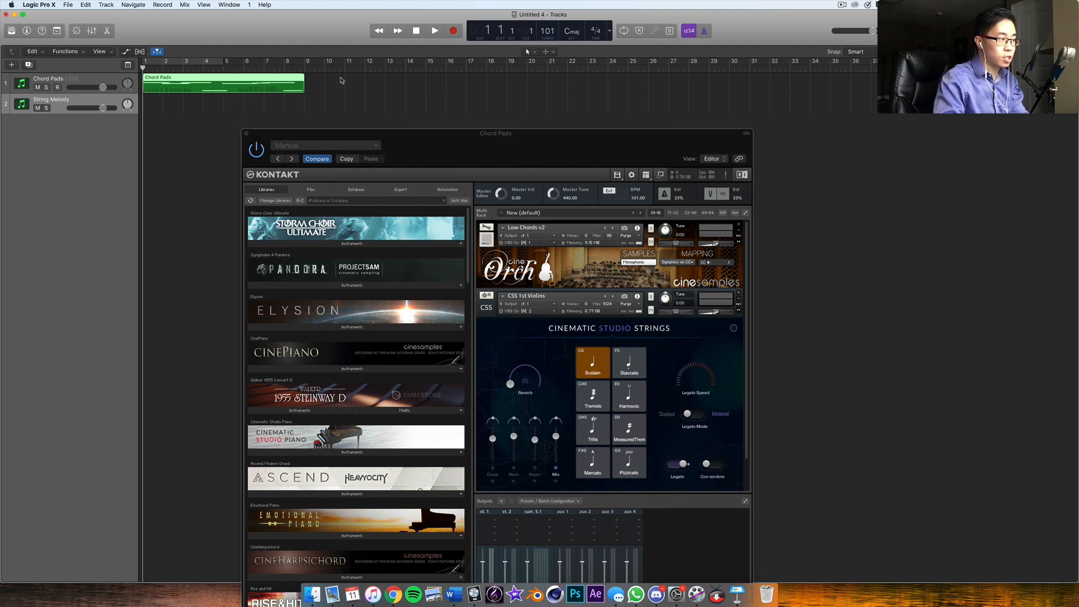
pyautogui.moveTo(489, 154); pyautogui.dragTo(523, 36)
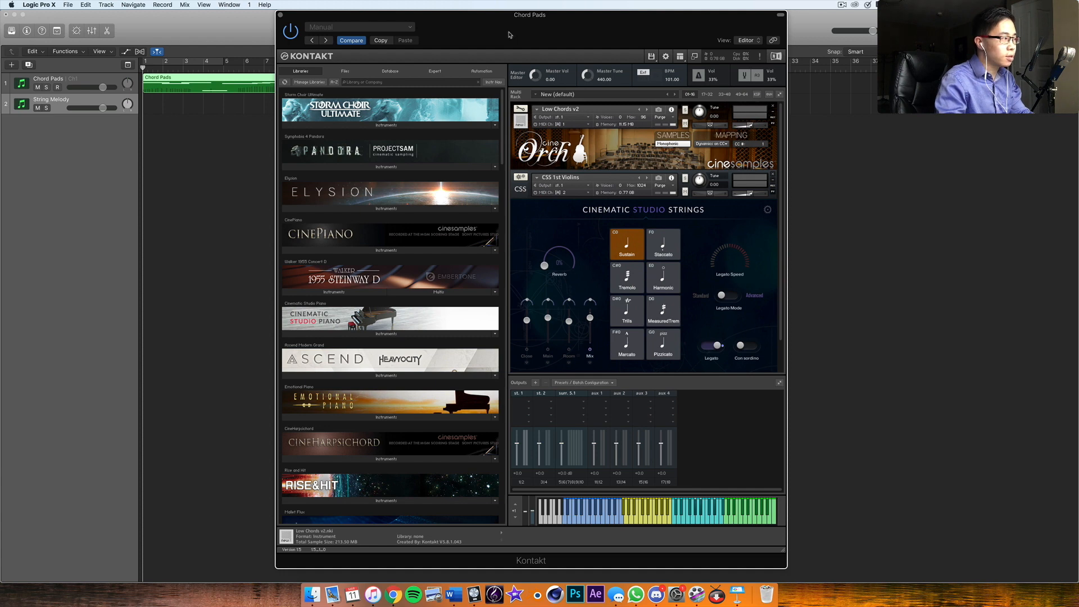
pyautogui.moveTo(509, 34); pyautogui.dragTo(502, 222)
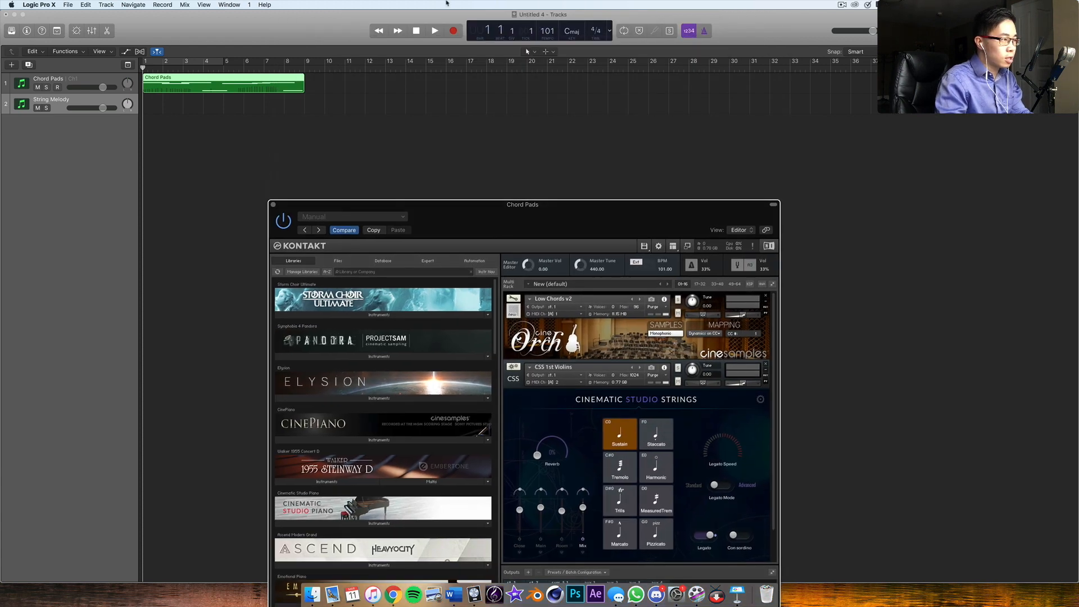
pyautogui.click(452, 31)
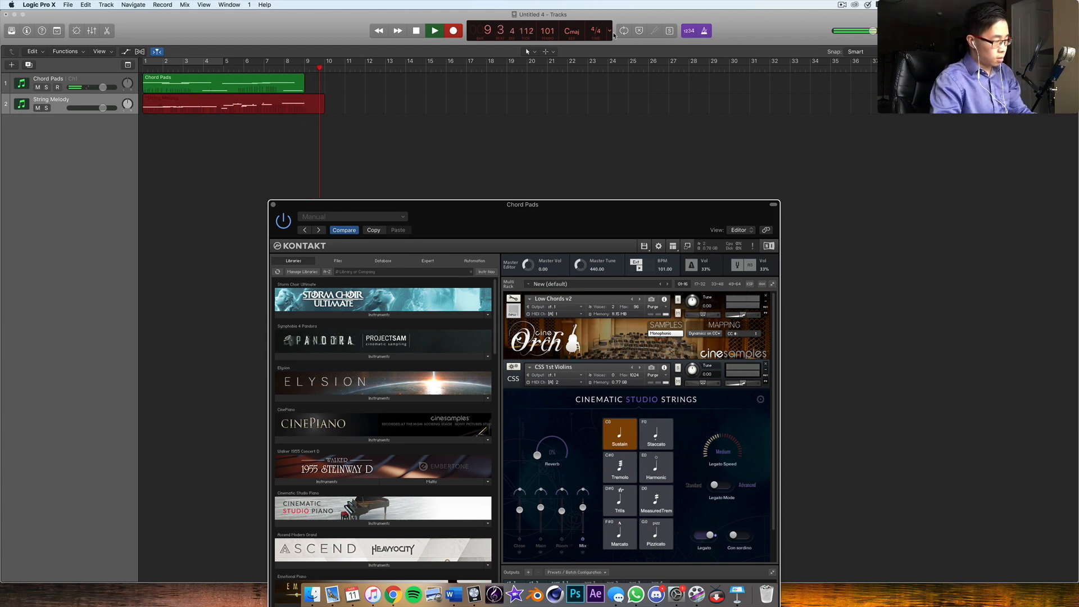
pyautogui.press('space')
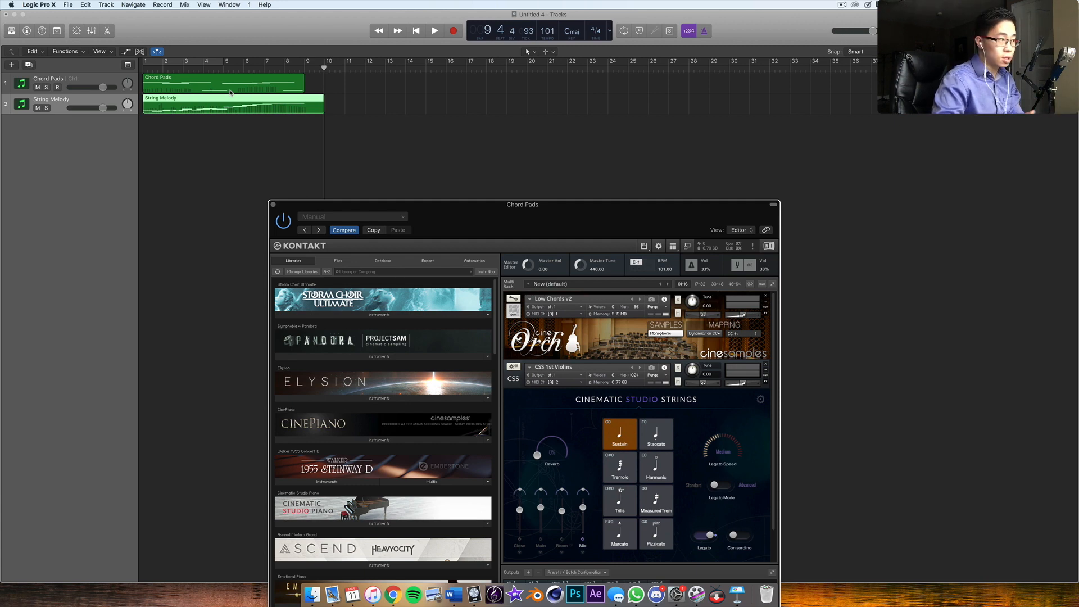
# Open the String Melody region in the Piano Roll with all of its notes in view and unobstructed by the Kontakt window
pyautogui.press('e')
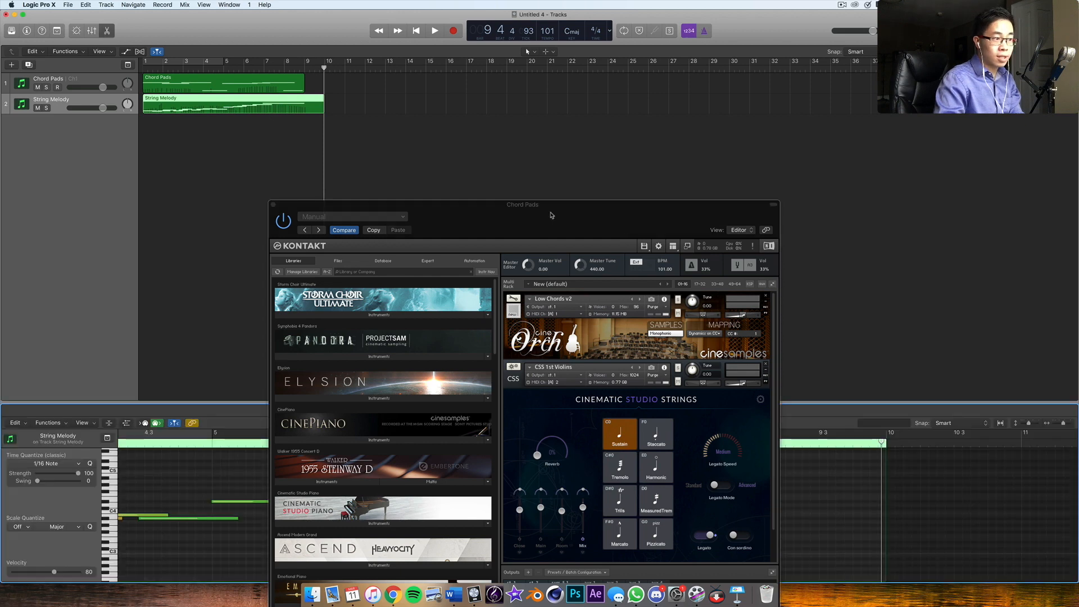
pyautogui.moveTo(549, 213); pyautogui.dragTo(376, 569)
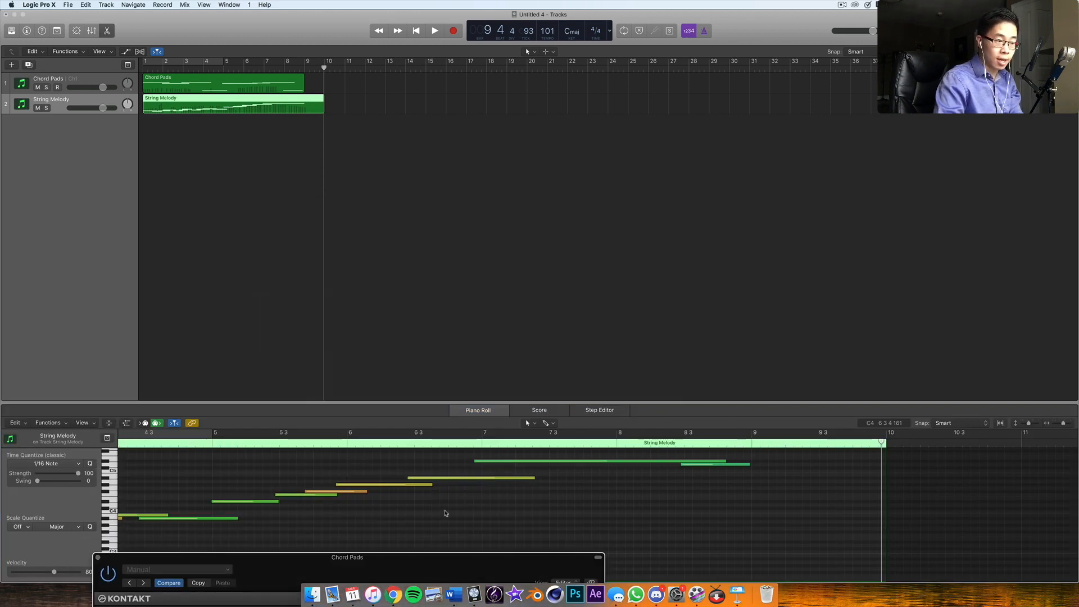
pyautogui.hscroll(-10, 444, 512)
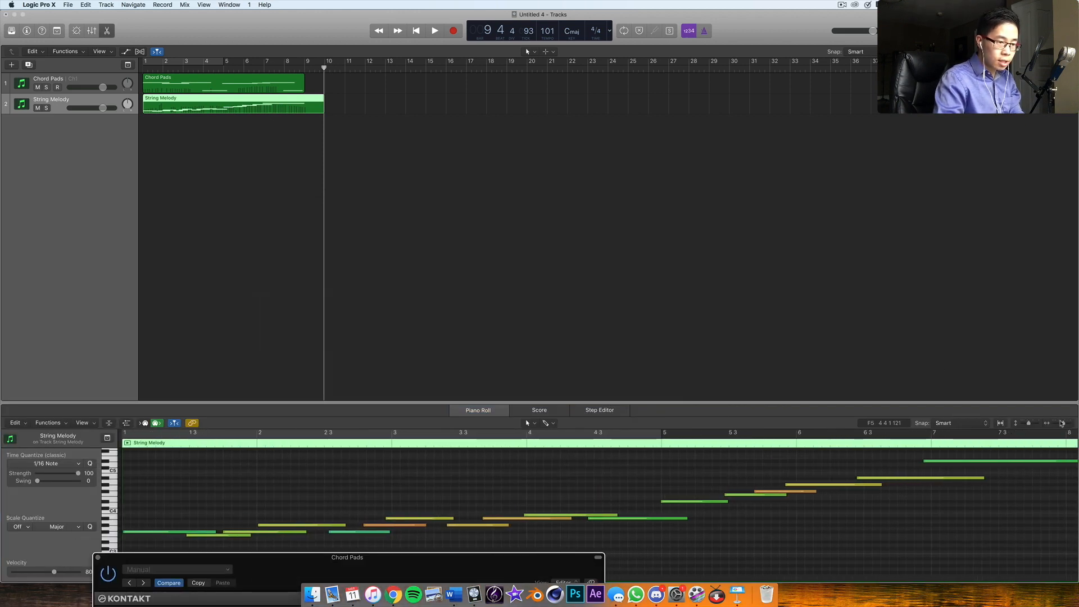
pyautogui.moveTo(1064, 424); pyautogui.dragTo(1062, 425)
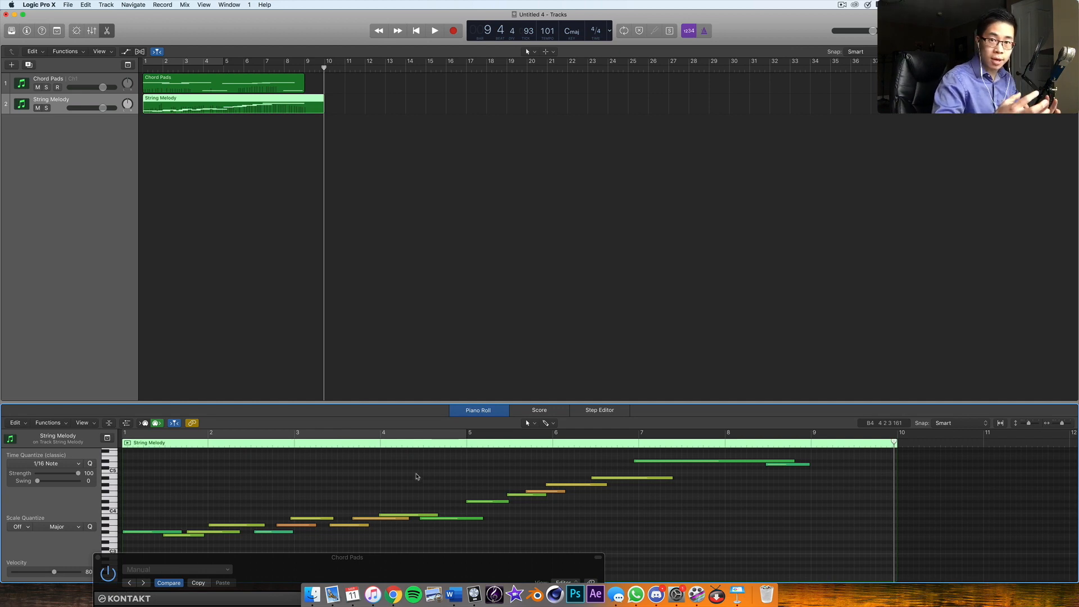
# Play back the recorded chords and melody from the beginning to check the timing
pyautogui.press('Return')
pyautogui.press('space')
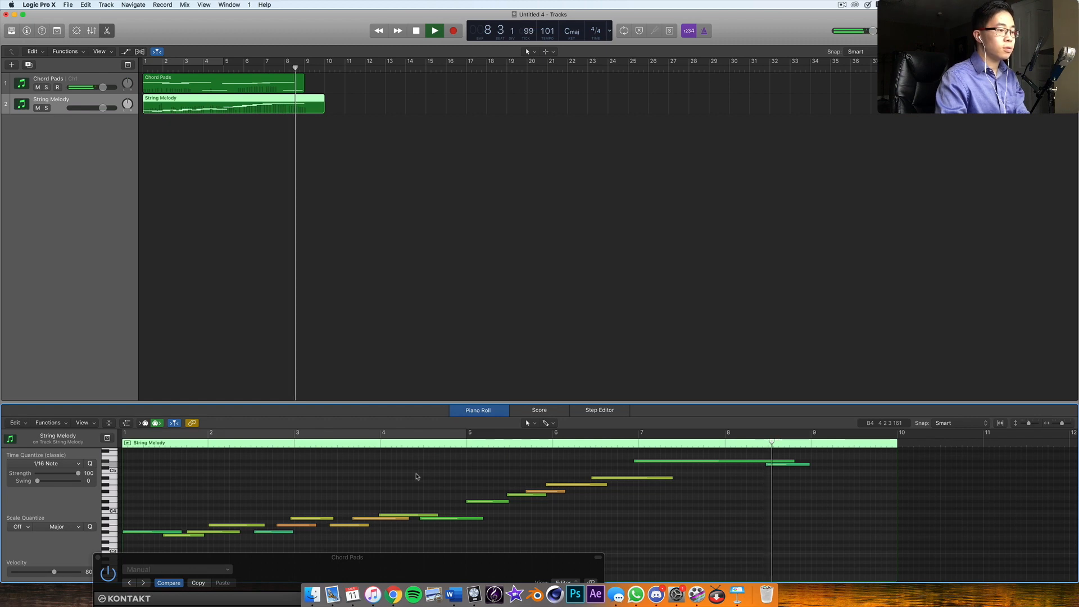
pyautogui.press('space')
# Shift the three ascending String Melody notes leading into bar 3 slightly earlier
pyautogui.moveTo(275, 508); pyautogui.dragTo(303, 542)
pyautogui.click(285, 500)
pyautogui.click(264, 533)
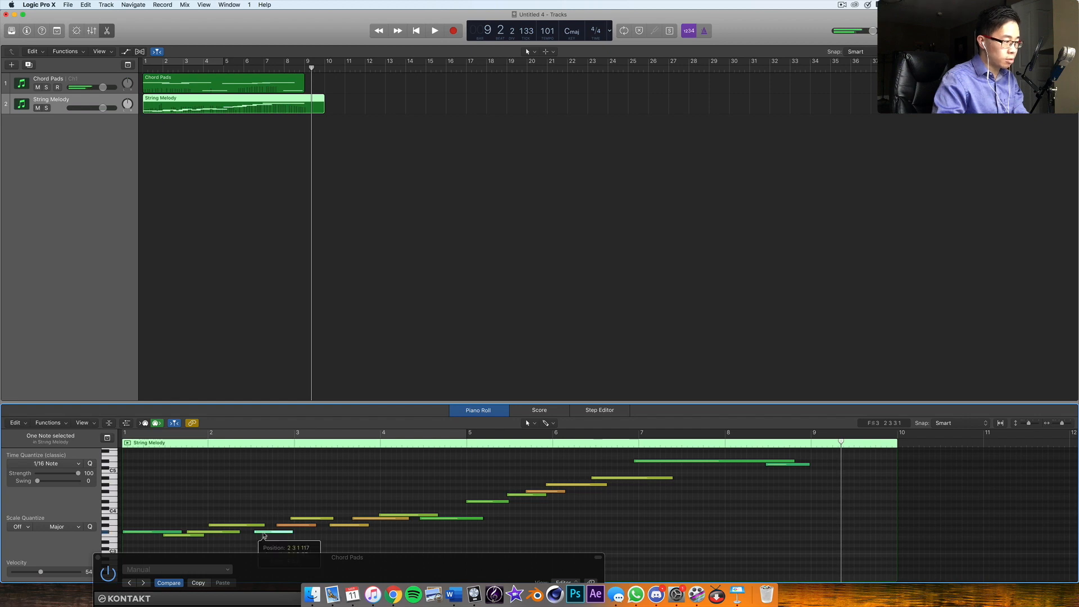
pyautogui.click(297, 518)
pyautogui.moveTo(284, 514); pyautogui.dragTo(298, 548)
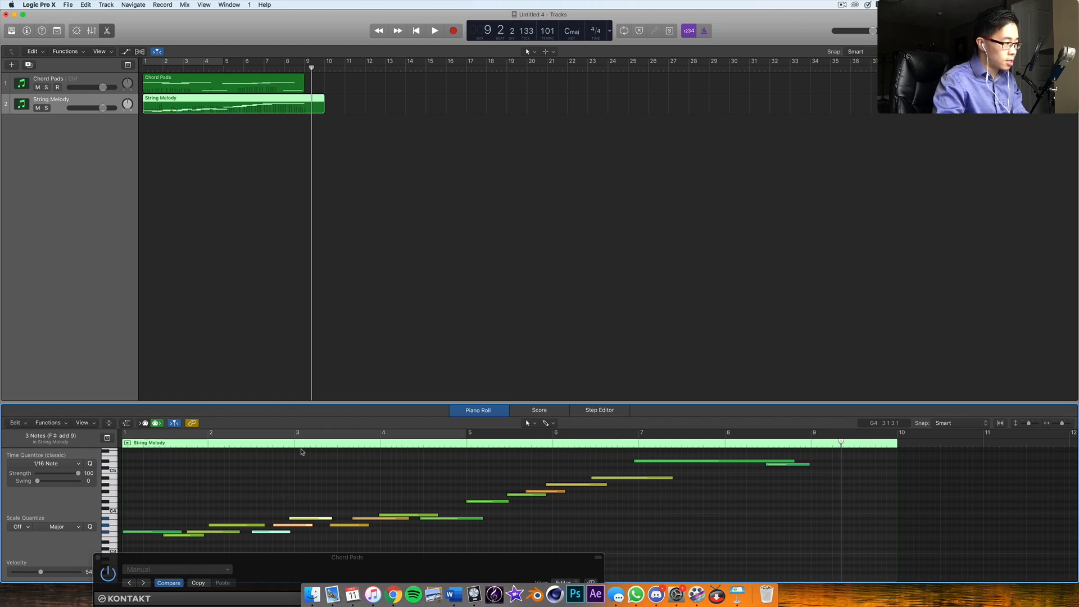
# Enlarge the Piano Roll and play from the beginning through the adjusted notes around bar 3
pyautogui.moveTo(297, 402); pyautogui.dragTo(296, 346)
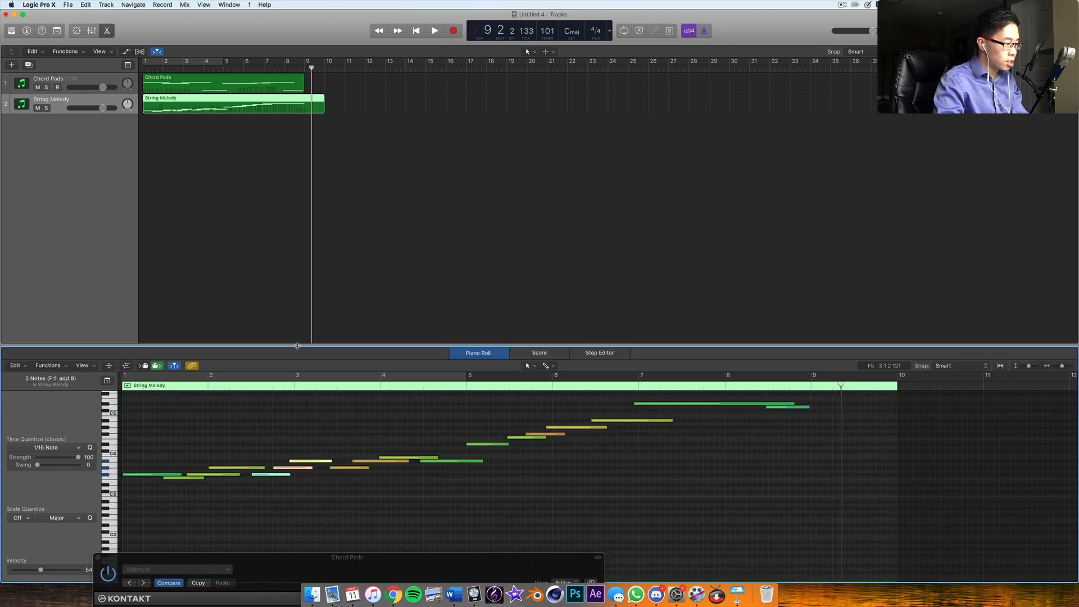
pyautogui.click(278, 417)
pyautogui.press('Return')
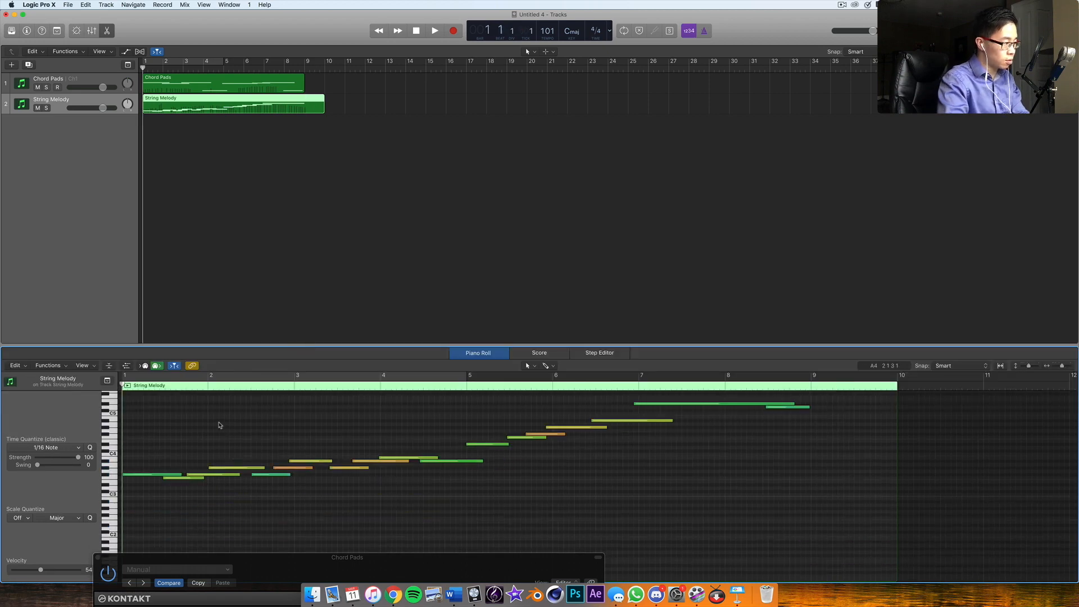
pyautogui.press('space')
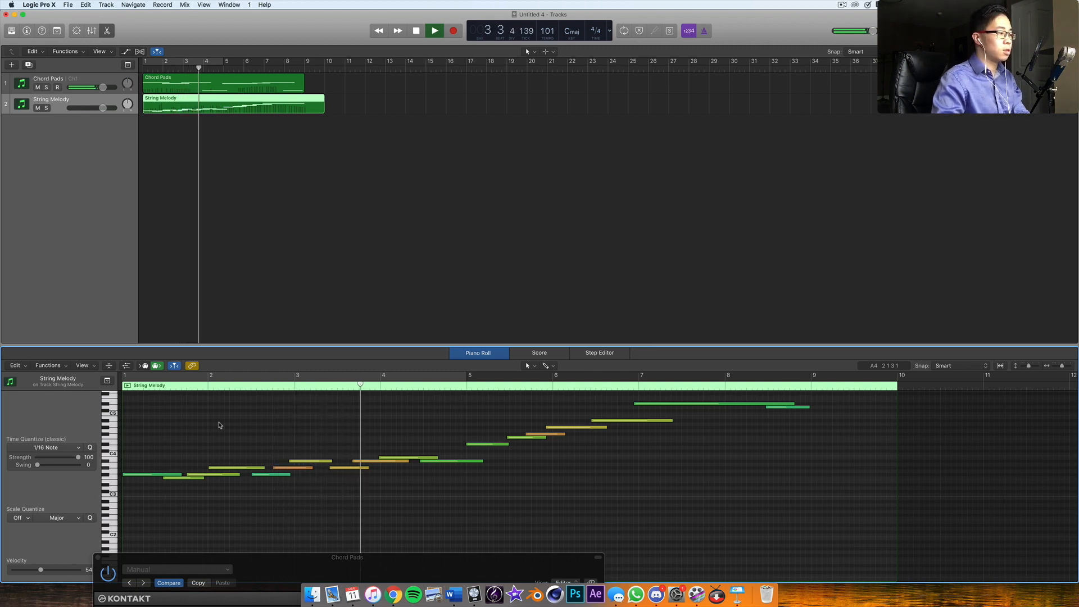
pyautogui.press('space')
# Nudge the two G♯3 notes and the F♯3 note in bar 2 of the String Melody slightly earlier
pyautogui.click(298, 462)
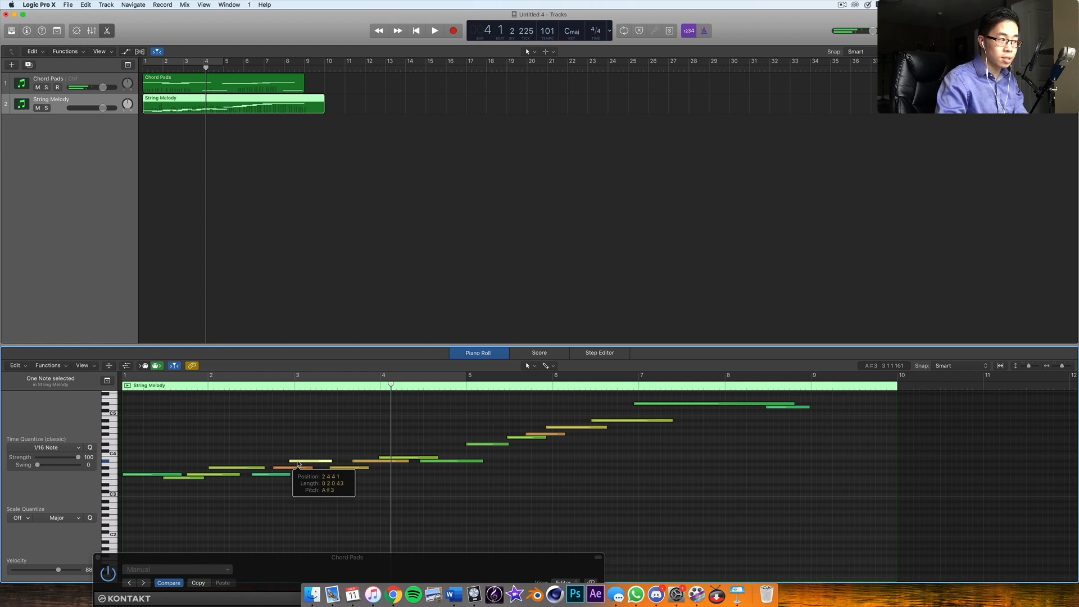
pyautogui.click(279, 468)
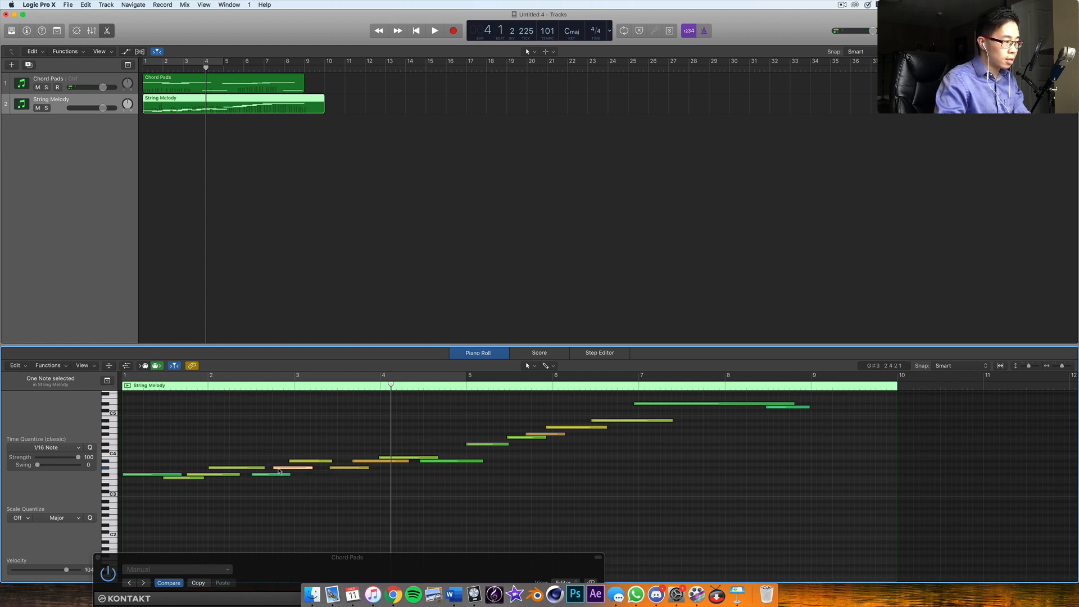
pyautogui.click(264, 476)
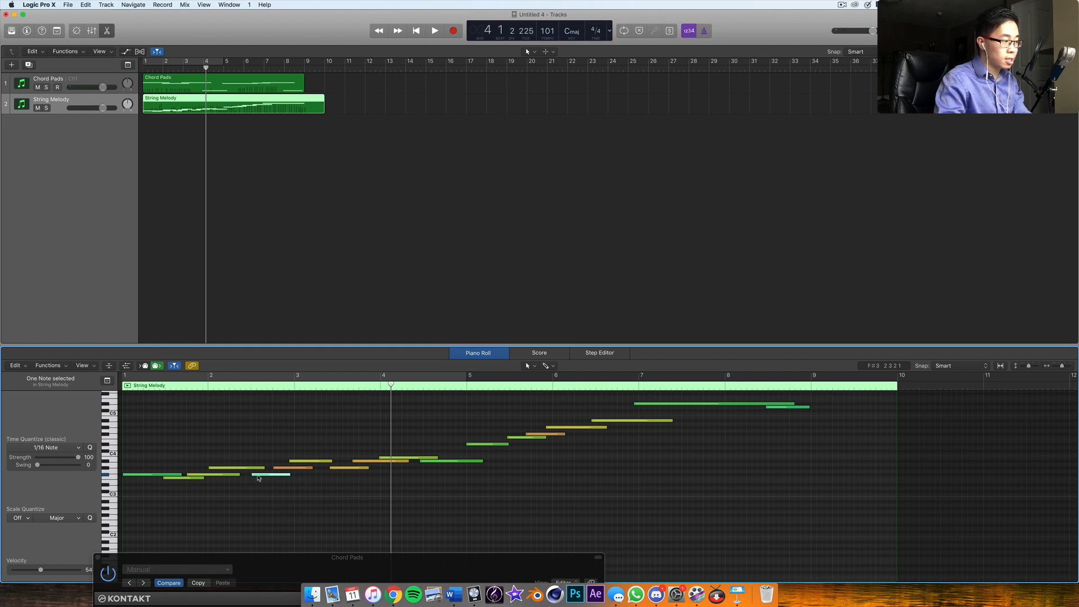
pyautogui.click(256, 477)
pyautogui.click(232, 471)
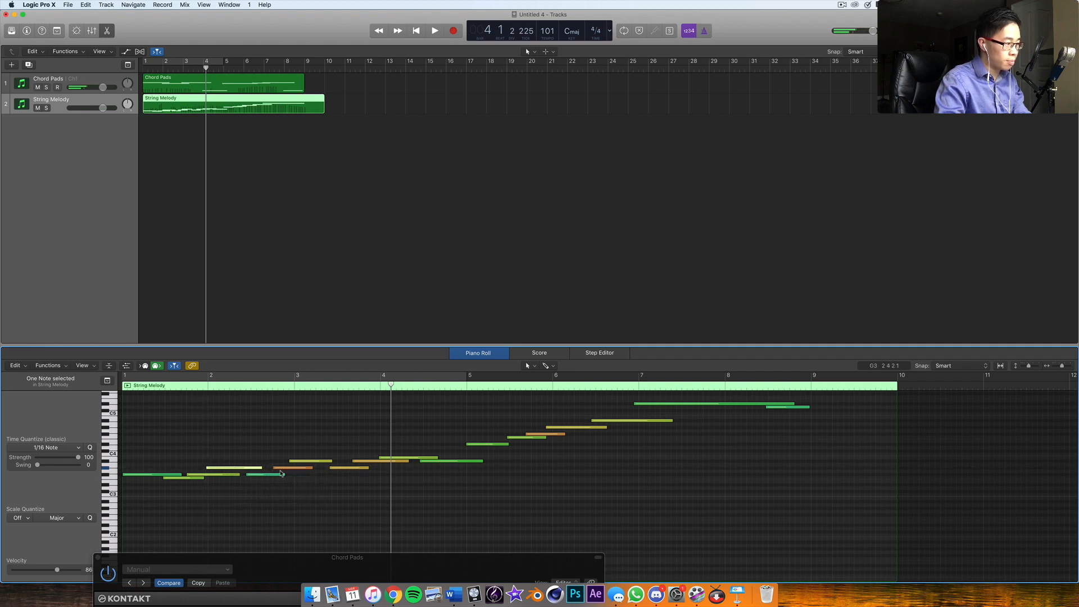
pyautogui.moveTo(281, 470); pyautogui.dragTo(276, 470)
pyautogui.click(291, 479)
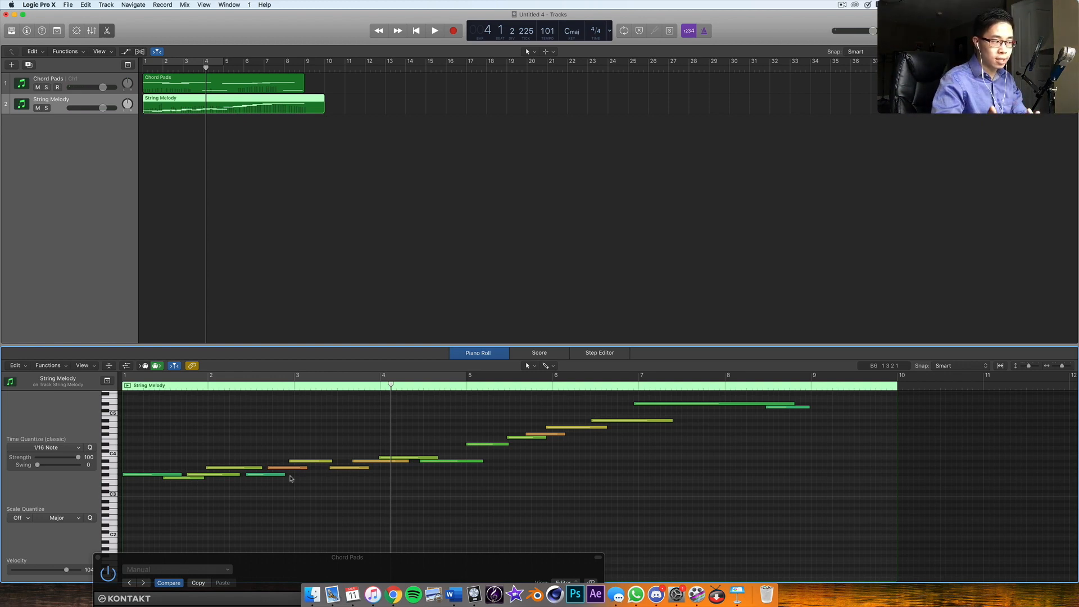
# Play the whole passage from the beginning to hear the retimed melody with the chords
pyautogui.press('Return')
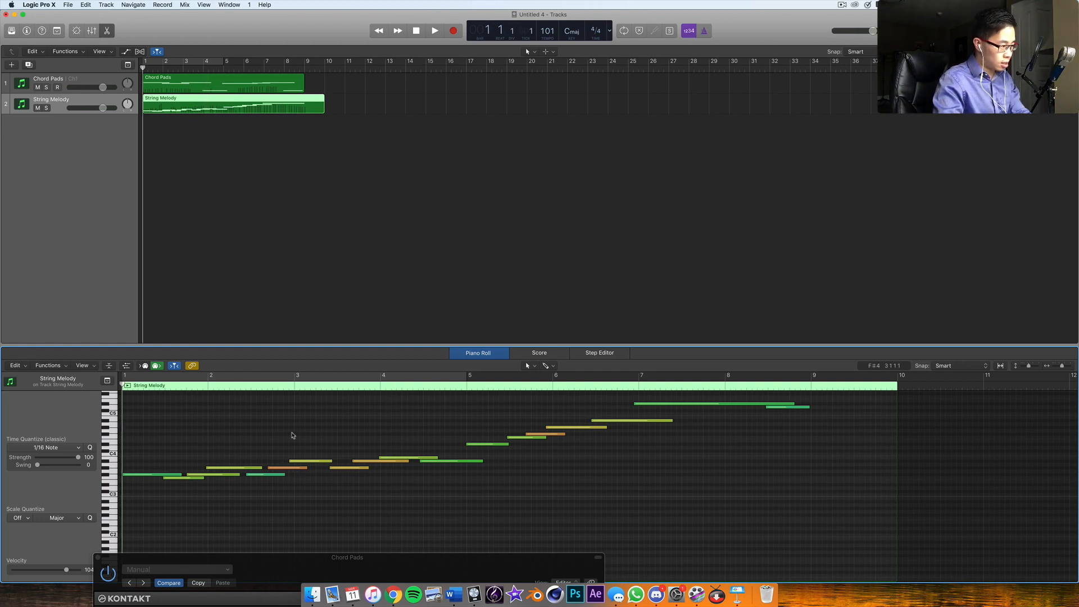
pyautogui.press('space')
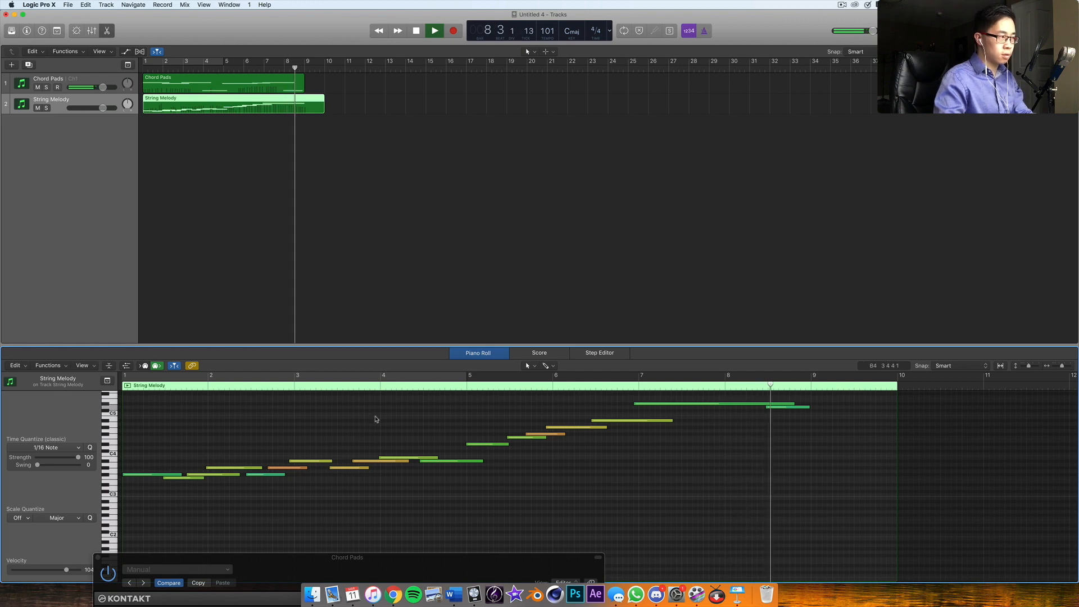
pyautogui.press('space')
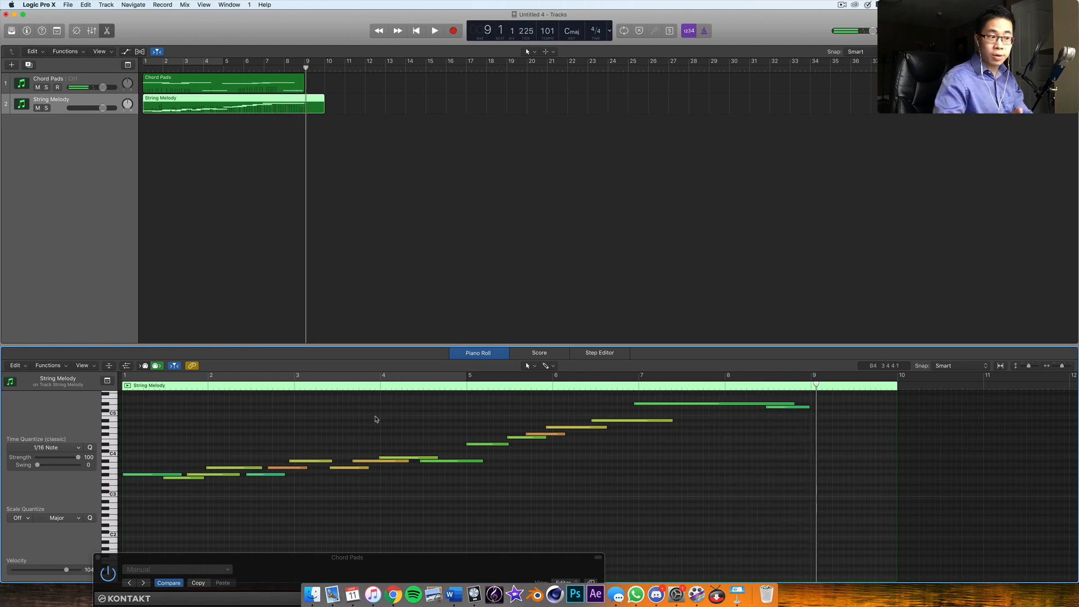
# Delete the recorded regions from the Chord Pads and String Melody tracks
pyautogui.click(333, 152)
pyautogui.moveTo(397, 568); pyautogui.dragTo(479, 169)
pyautogui.click(232, 85)
pyautogui.press('Delete')
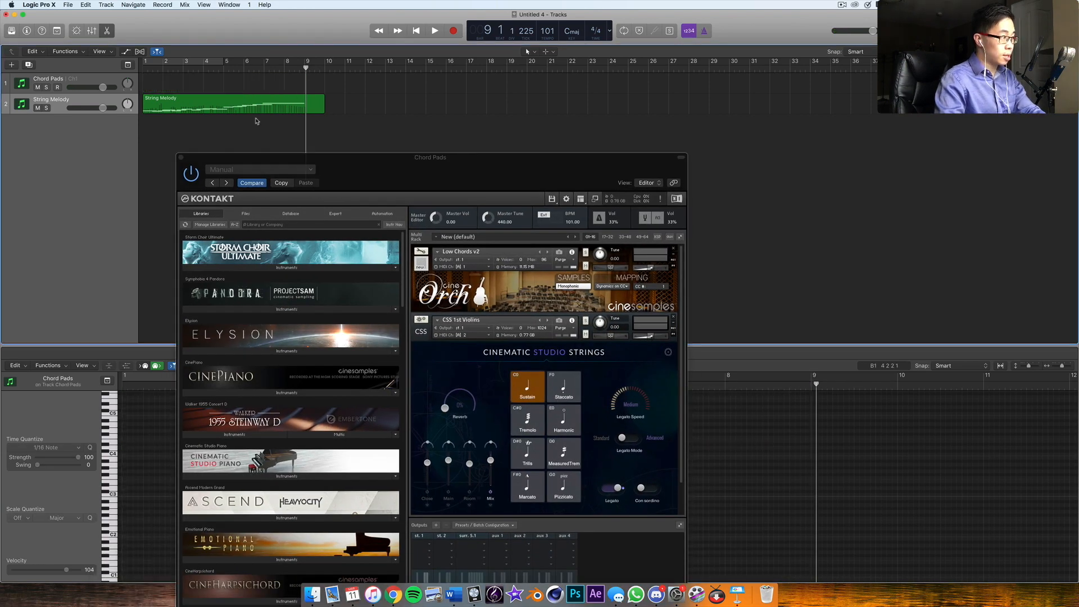
pyautogui.moveTo(345, 180)
pyautogui.mouseDown()
pyautogui.moveTo(332, 124)
pyautogui.moveTo(339, 188)
pyautogui.mouseUp()
pyautogui.click(316, 105)
pyautogui.press('Delete')
# Switch the CSS 1st Violins to the Staccato articulation with Staccatissimo and set the project tempo to 130
pyautogui.moveTo(486, 183); pyautogui.dragTo(482, 139)
pyautogui.click(554, 351)
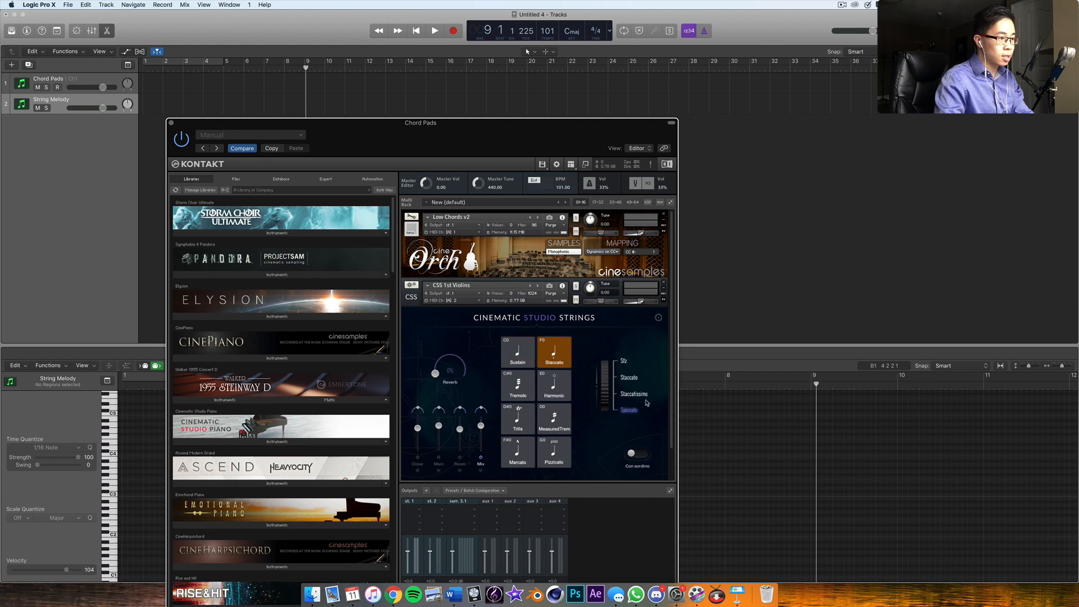
pyautogui.click(608, 394)
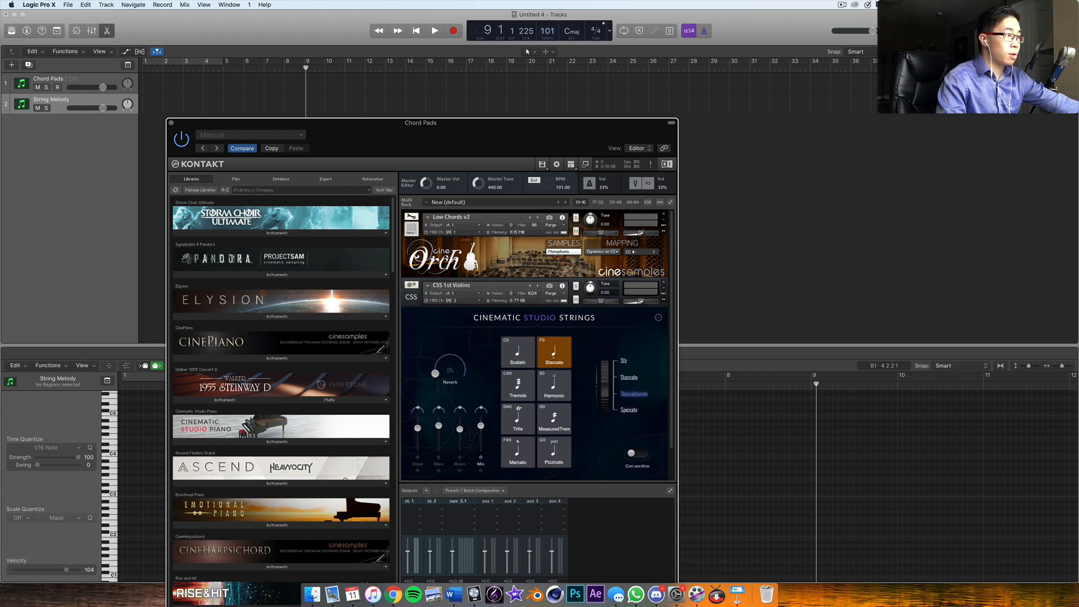
pyautogui.moveTo(549, 21); pyautogui.dragTo(548, 3)
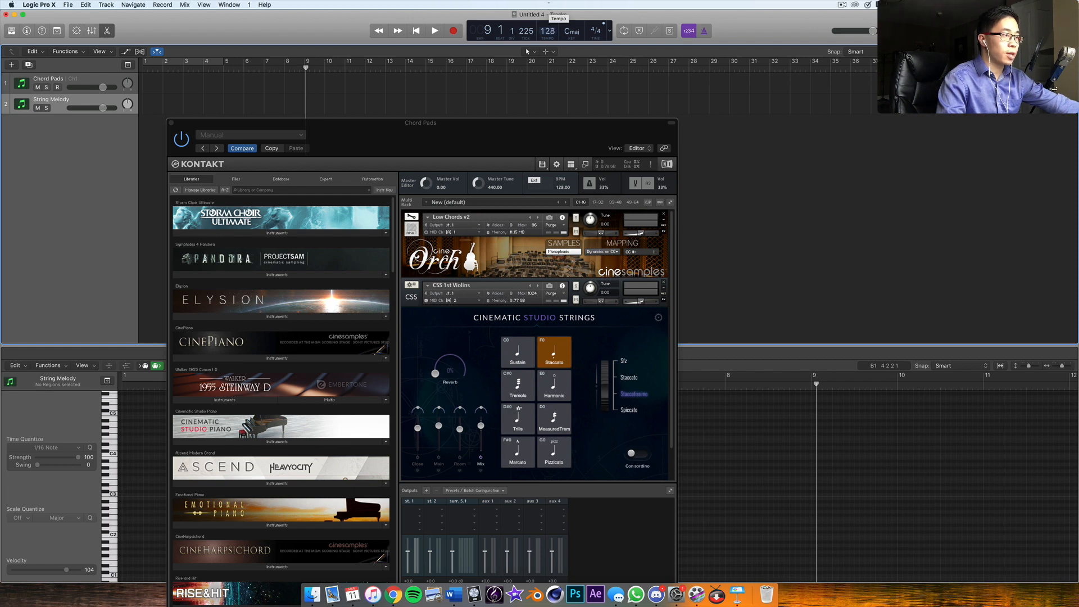
# Record a short-note string passage of about seven bars on the String Melody track and uncover the Piano Roll
pyautogui.click(453, 31)
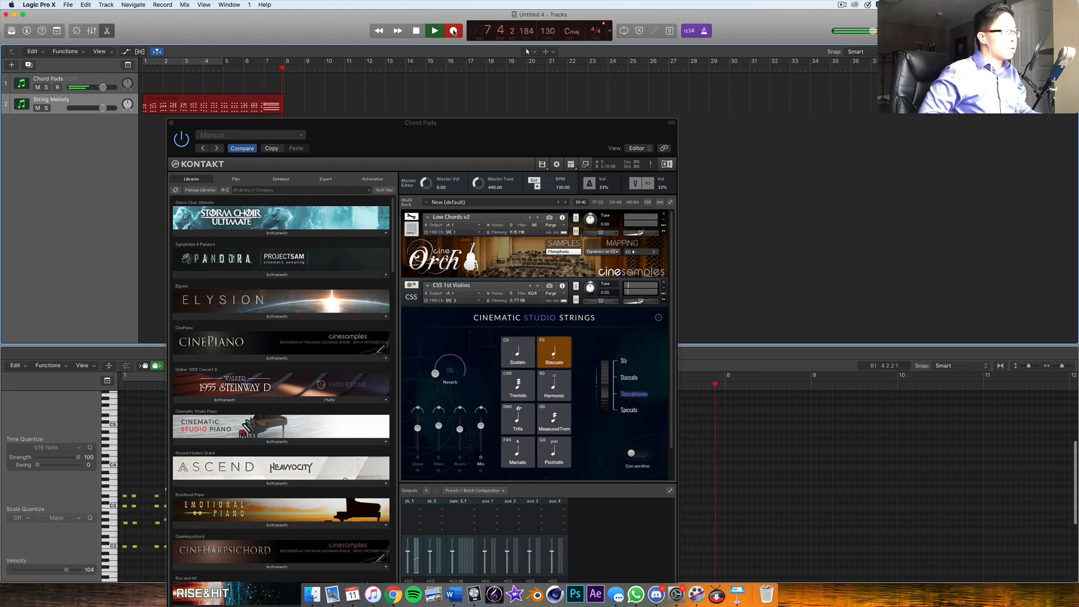
pyautogui.press('space')
pyautogui.moveTo(366, 136); pyautogui.dragTo(909, 500)
# Stop recording and play the new staccato passage back from the beginning with the metronome on
pyautogui.click(568, 447)
pyautogui.press('Return')
pyautogui.press('space')
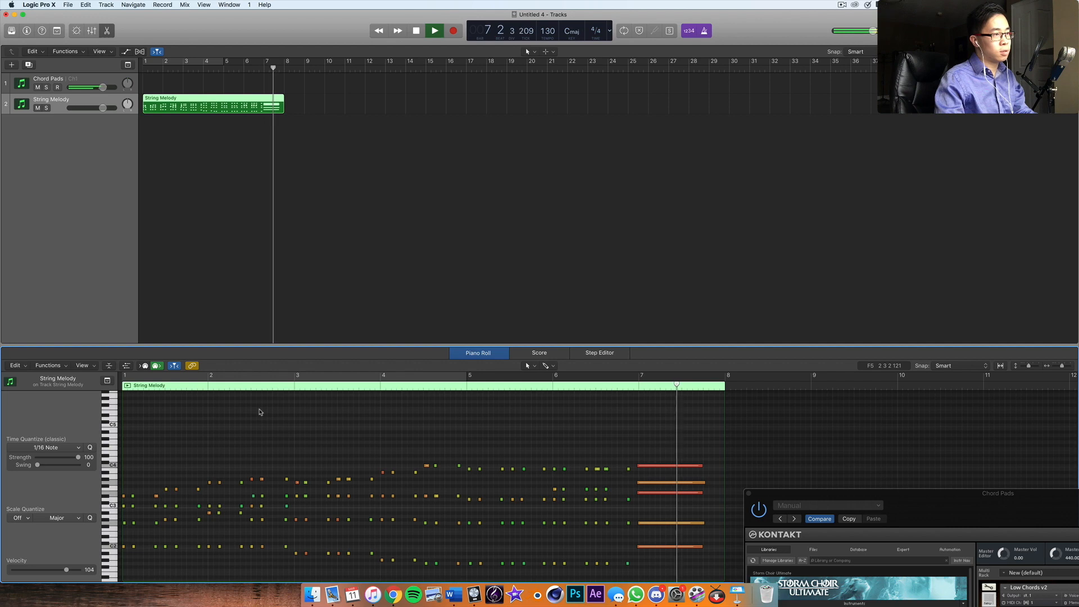
pyautogui.press('space')
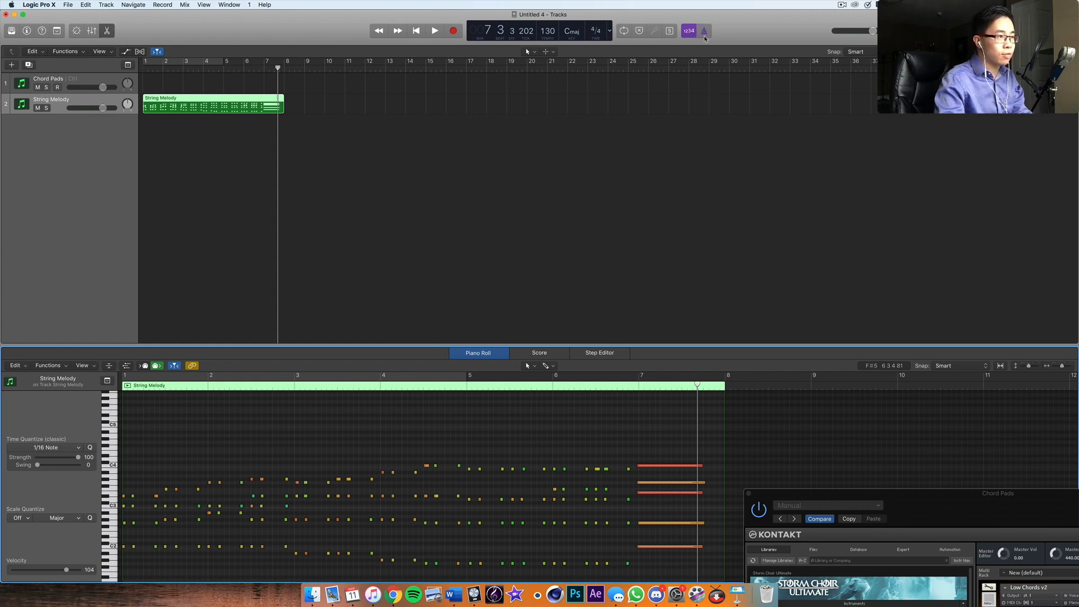
# Turn off the metronome click and replay the staccato passage from the beginning without it
pyautogui.press('Return')
pyautogui.press('space')
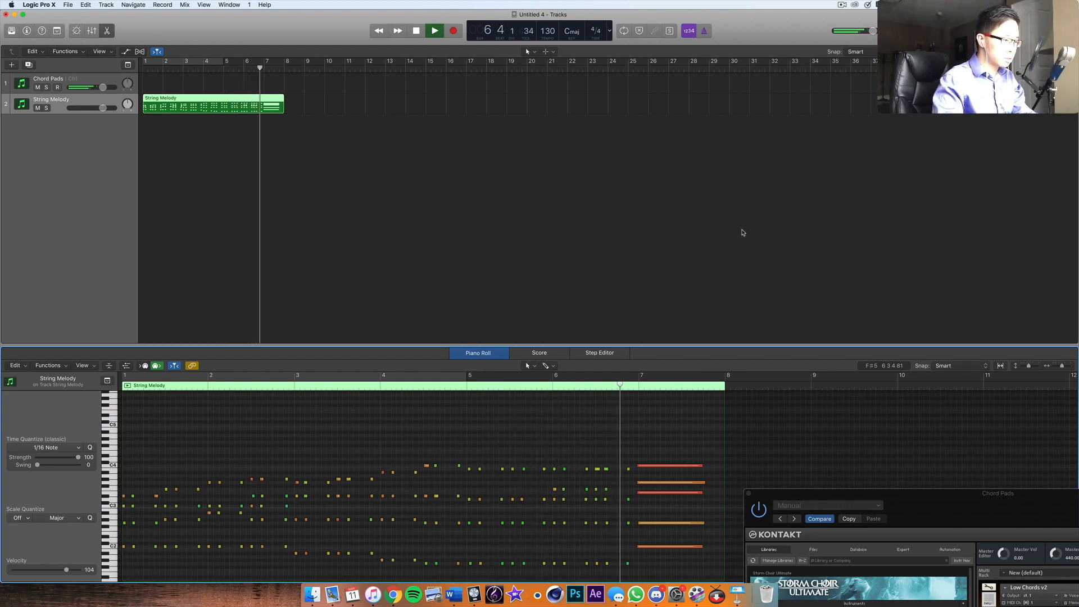
pyautogui.press('space')
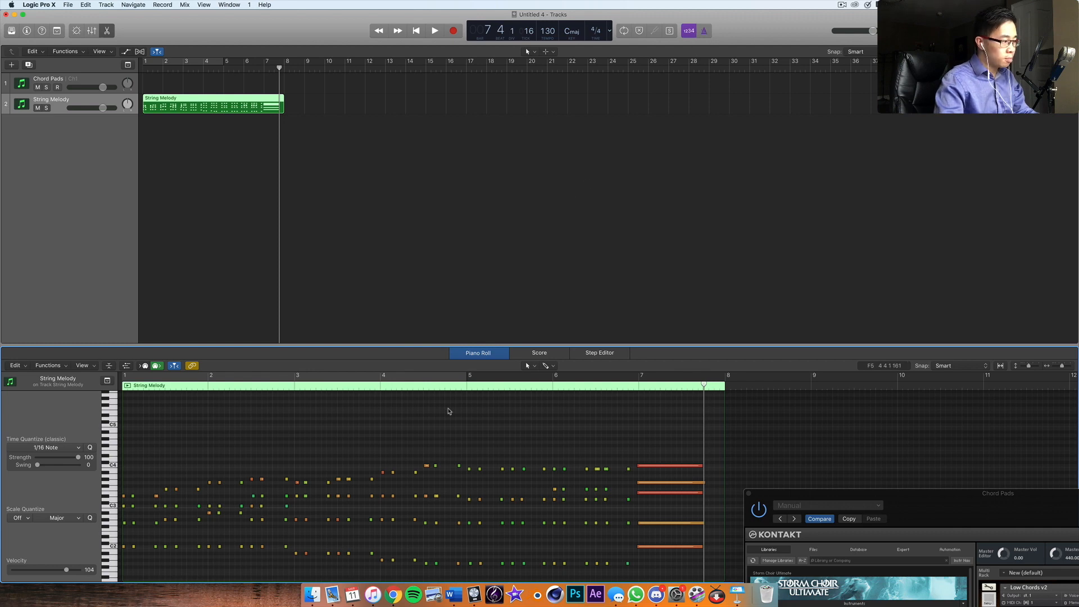
# Quantize all notes of the String Melody region to 1/16 Note at strength 100 and play the passage from the beginning
pyautogui.press('super+a')
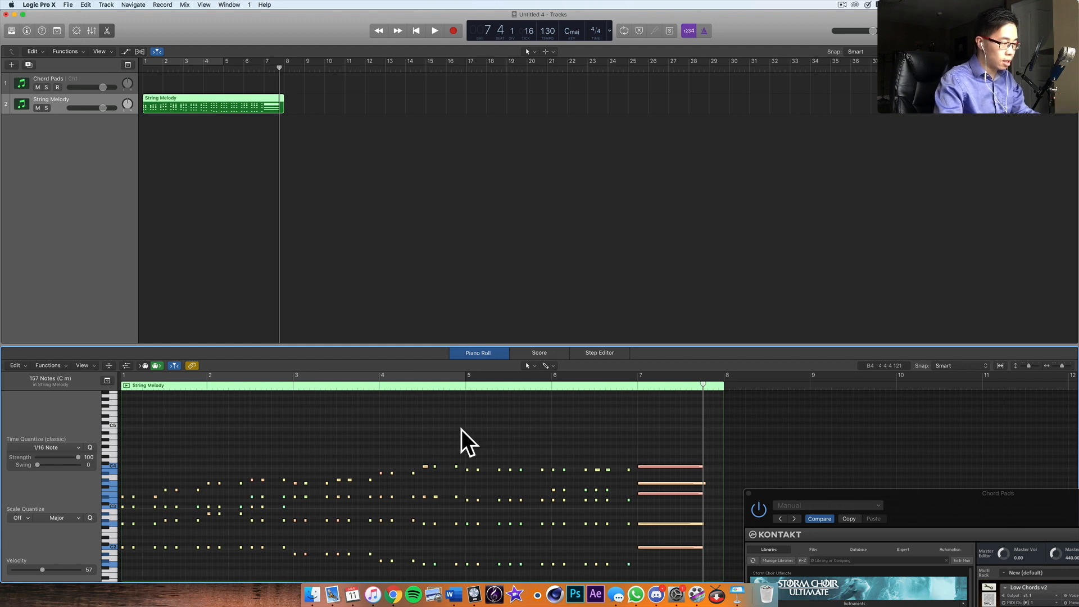
pyautogui.click(452, 440)
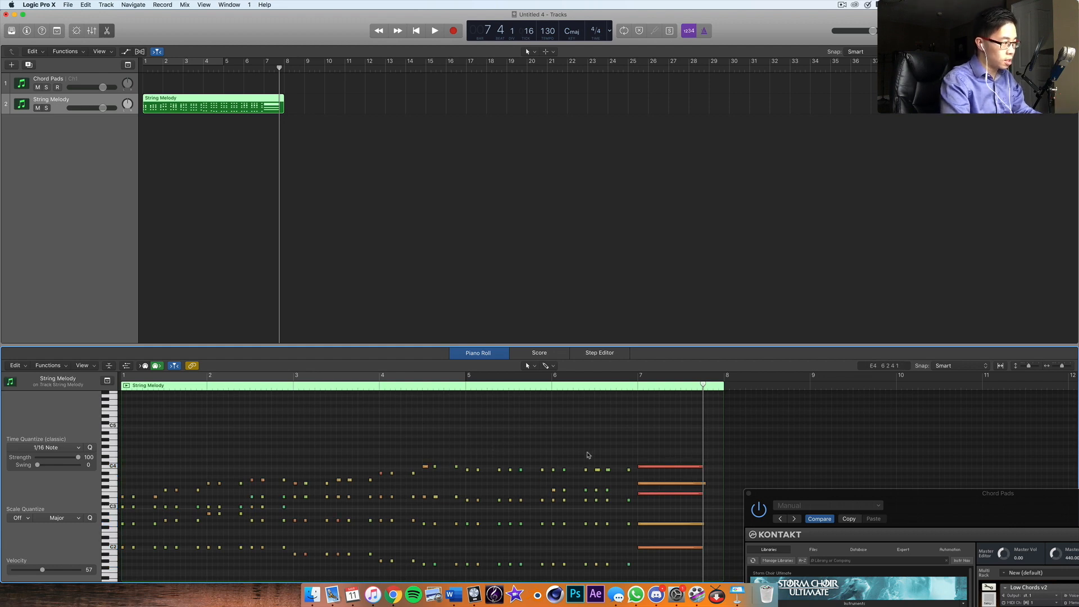
pyautogui.press('Return')
pyautogui.press('space')
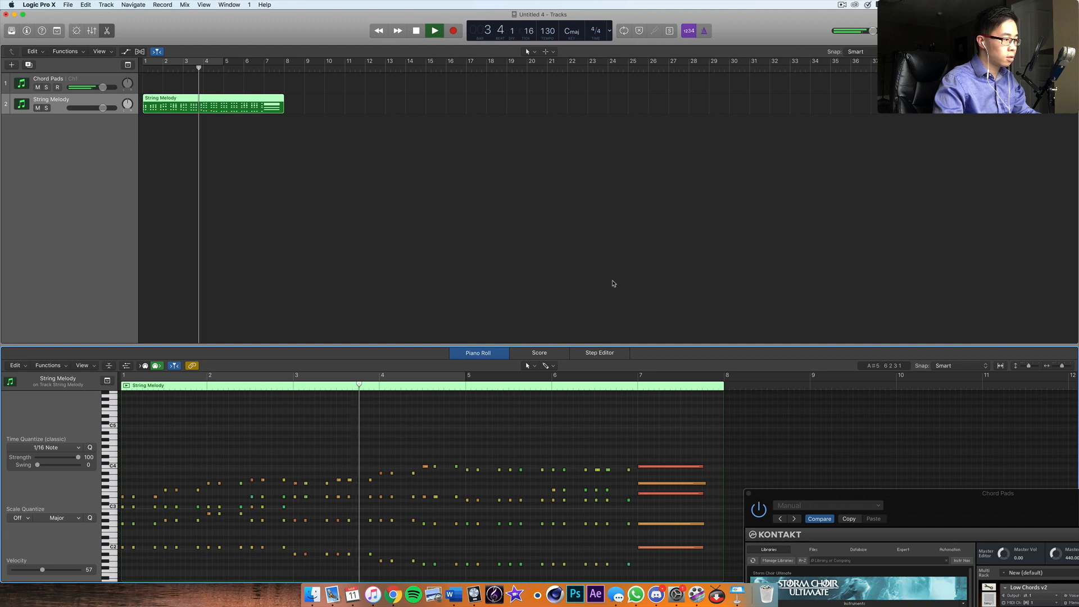
pyautogui.click(709, 31)
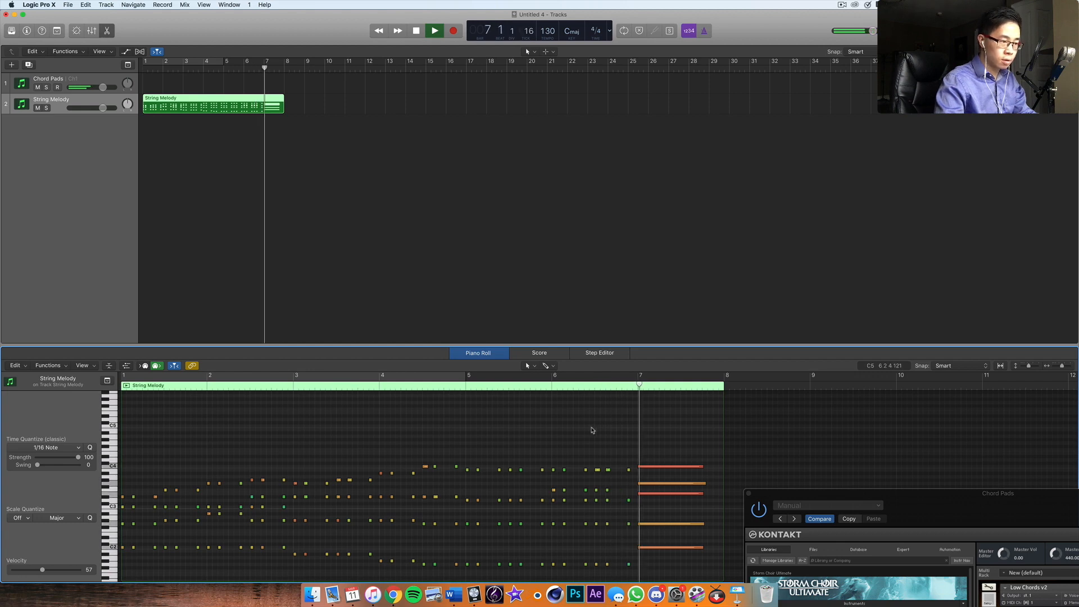
pyautogui.press('space')
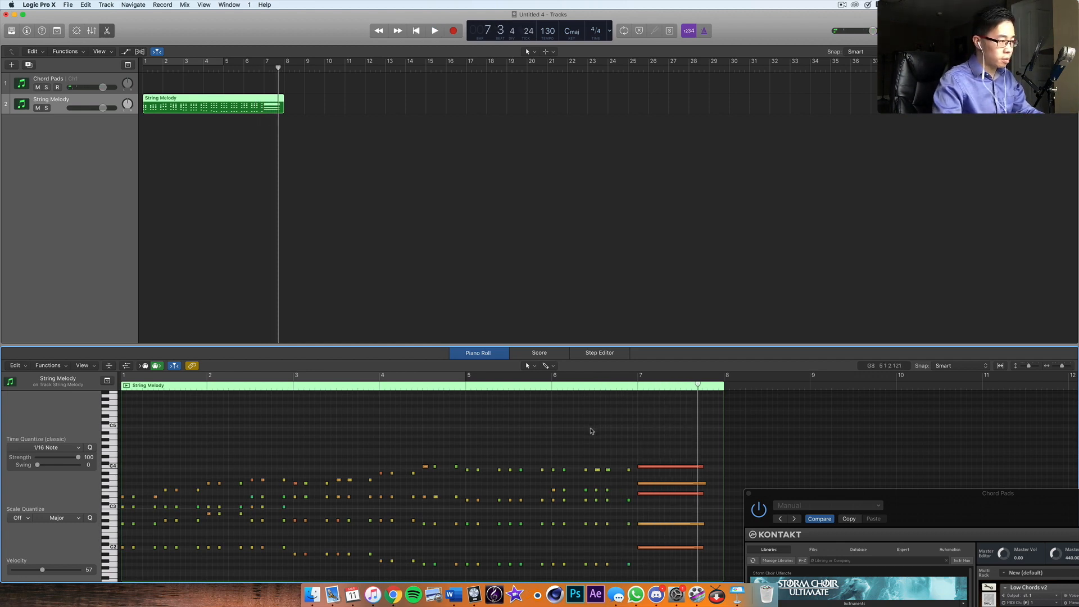
# Set the 1/16 Note quantize strength to 80 for all String Melody notes and play the passage from the beginning
pyautogui.press('super+a')
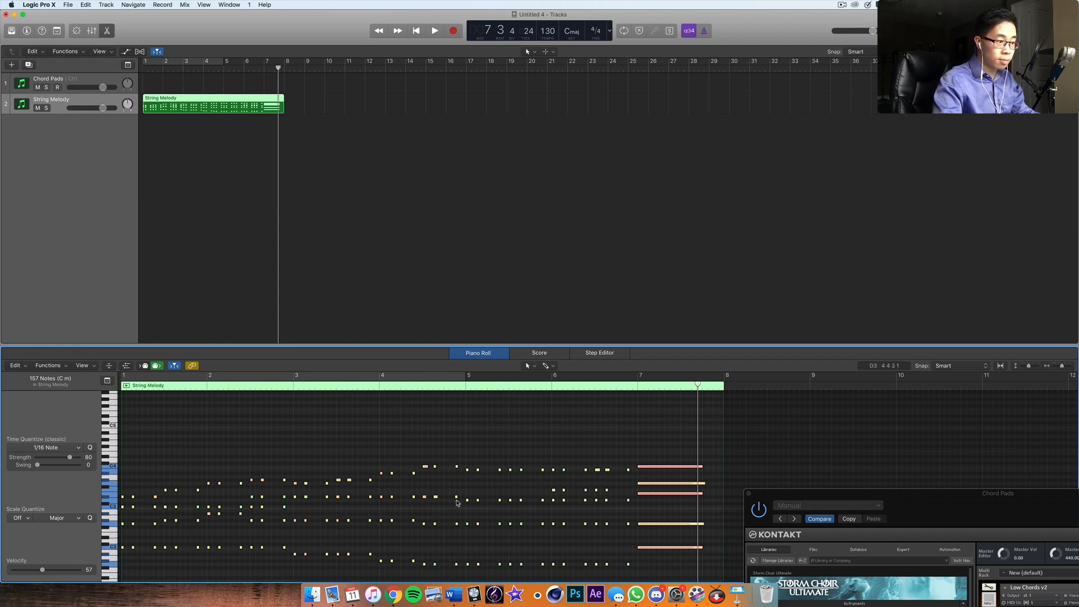
pyautogui.click(451, 449)
pyautogui.press('Return')
pyautogui.press('space')
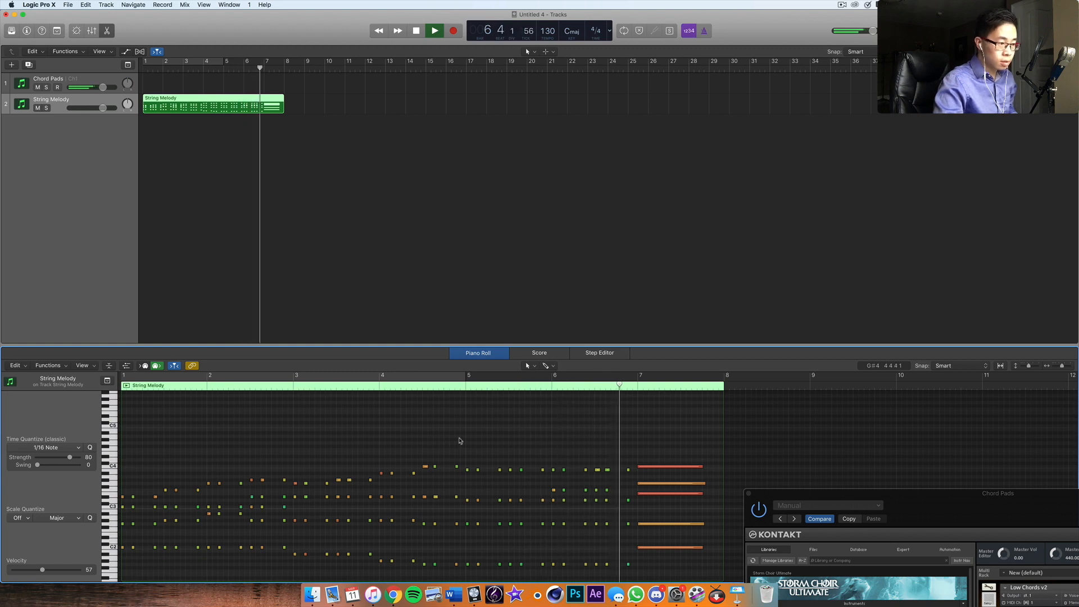
pyautogui.press('space')
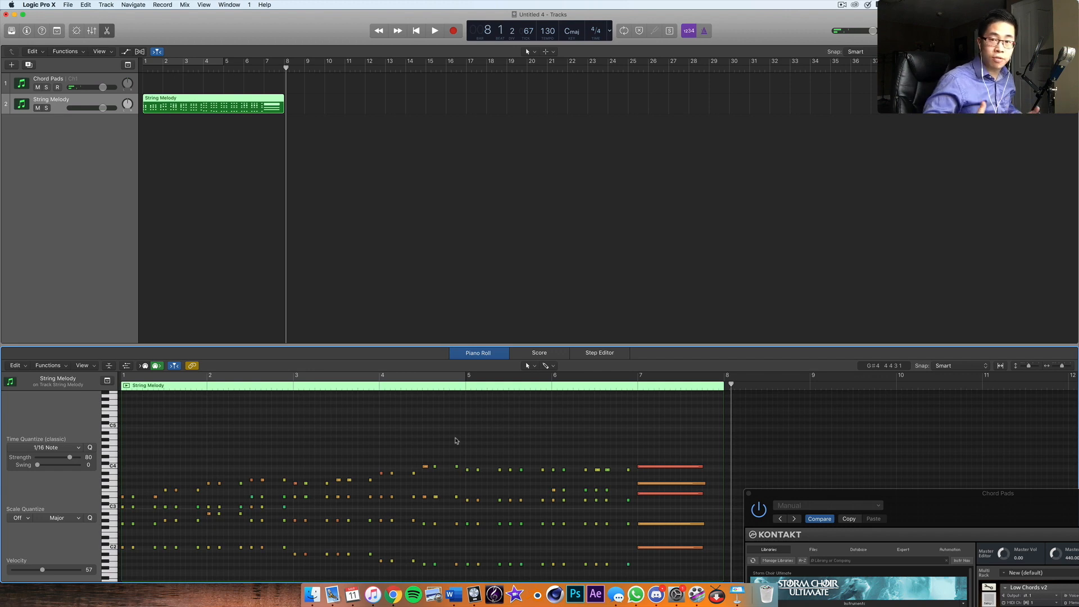